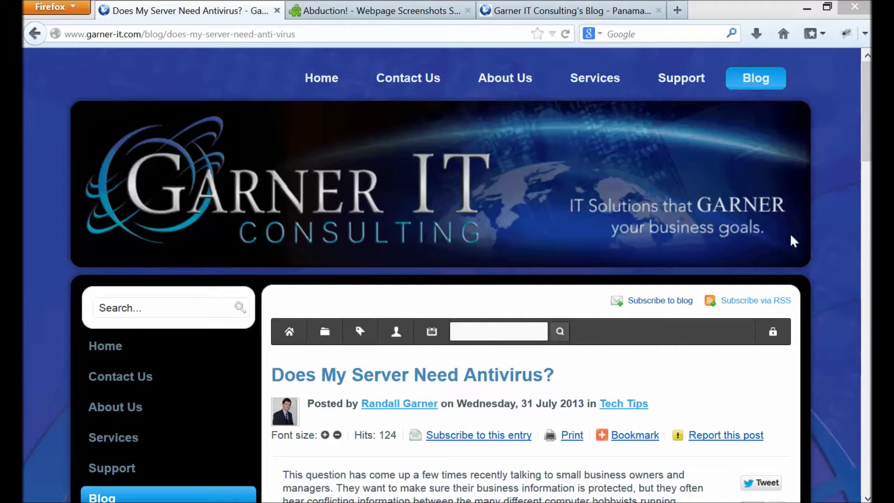
- Look through a print preview of the blog post from the main menu, then close it
{"action": "left_click", "coordinate": [79, 7]}
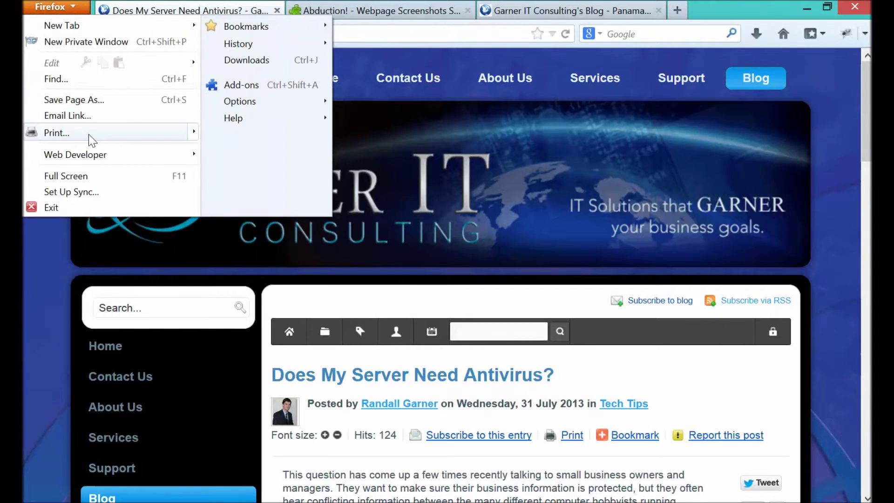
{"action": "mouse_move", "coordinate": [89, 134]}
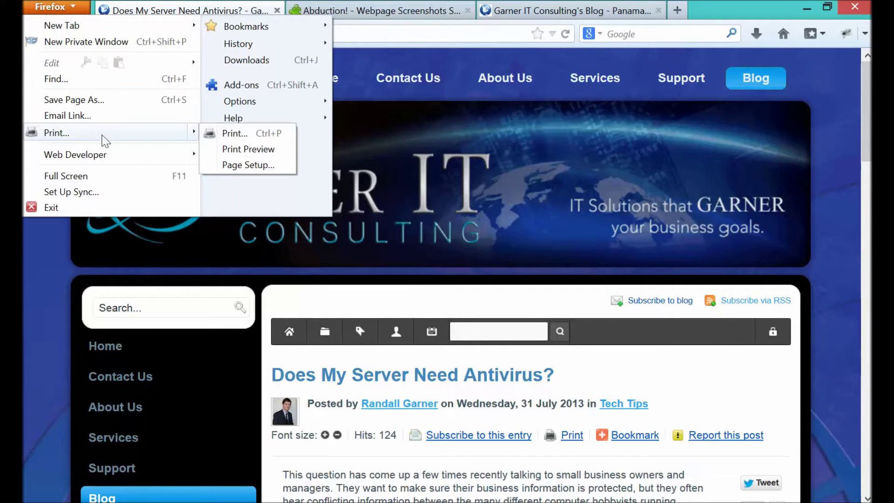
{"action": "left_click", "coordinate": [251, 150]}
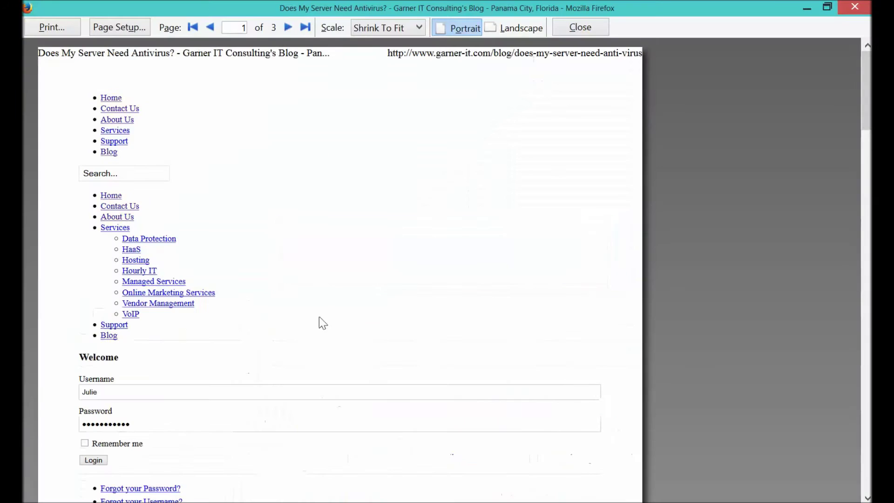
{"action": "scroll", "coordinate": [391, 301], "scroll_direction": "down", "scroll_amount": 10}
{"action": "scroll", "coordinate": [393, 302], "scroll_direction": "down", "scroll_amount": 10}
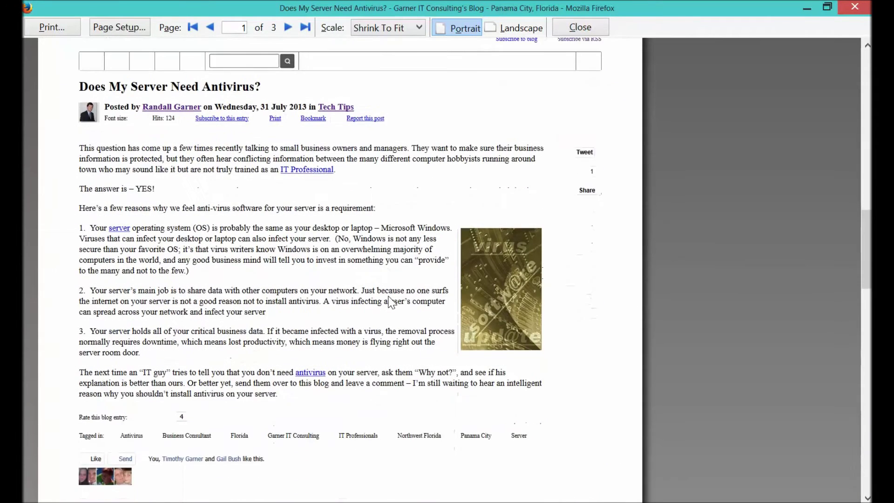
{"action": "scroll", "coordinate": [390, 302], "scroll_direction": "down", "scroll_amount": 10}
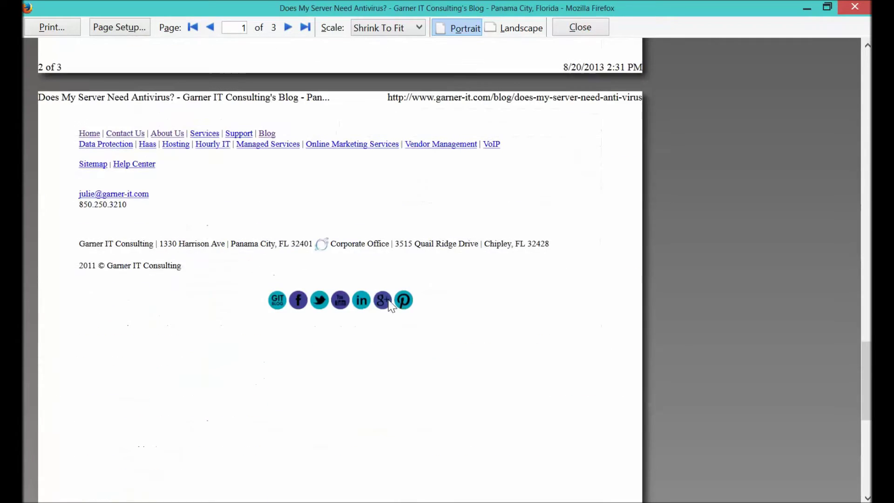
{"action": "scroll", "coordinate": [391, 302], "scroll_direction": "up", "scroll_amount": 10}
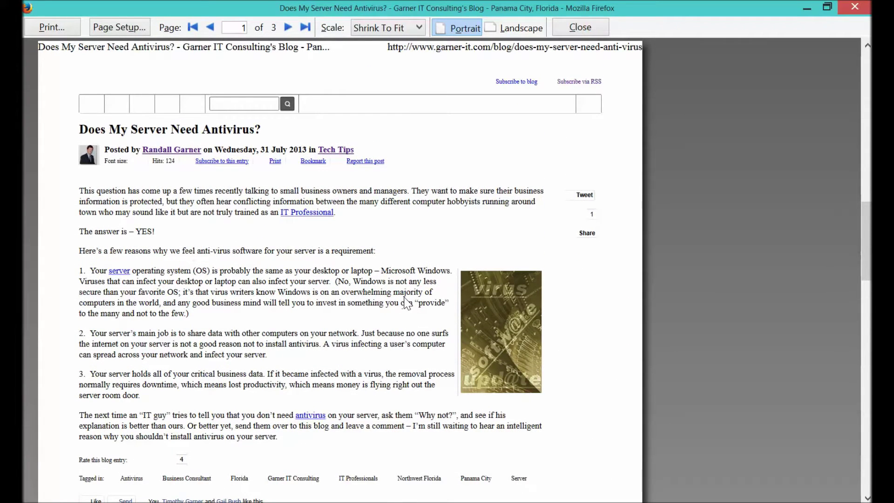
{"action": "key", "text": "Escape"}
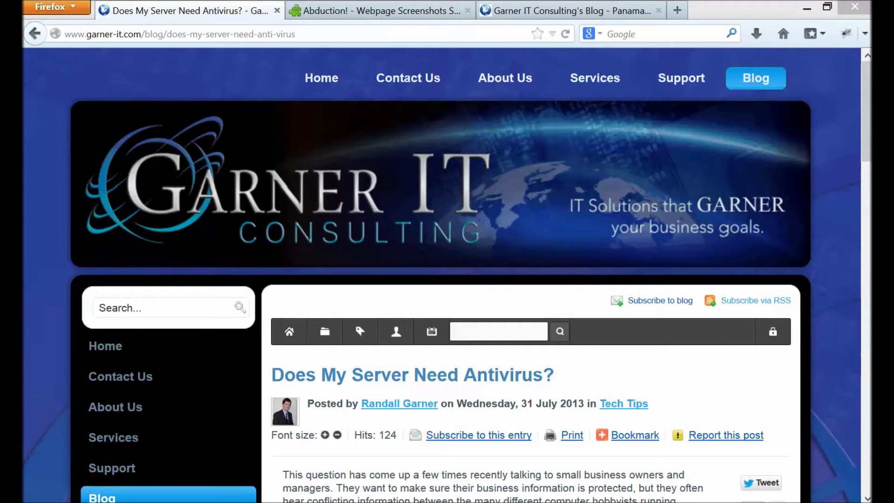
- Check the Abduction! add-on page, then try a first page capture and cancel it
{"action": "left_click", "coordinate": [389, 11]}
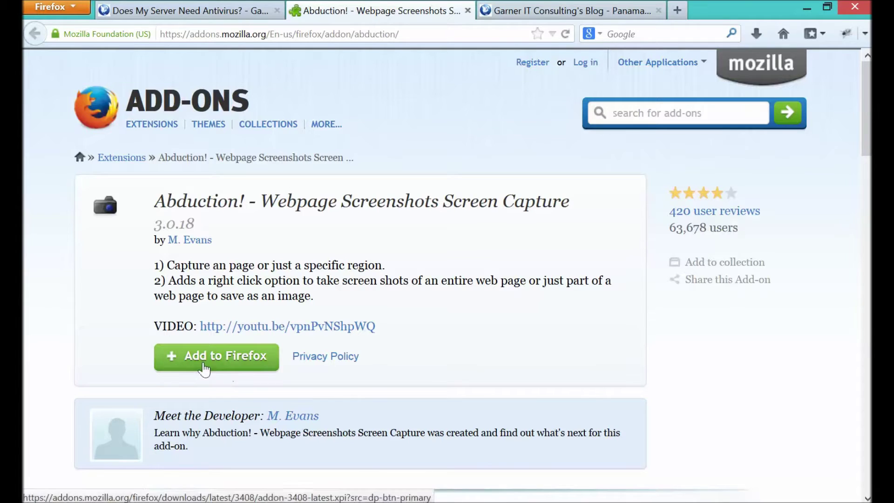
{"action": "left_click", "coordinate": [193, 15]}
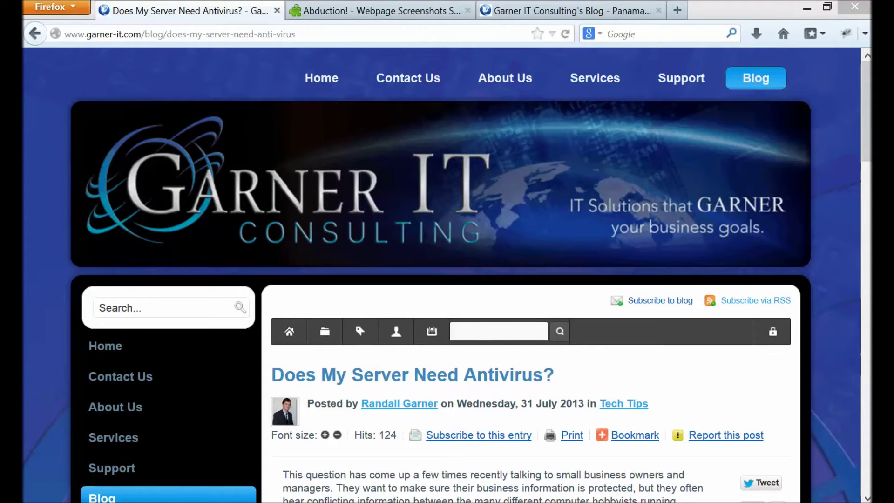
{"action": "right_click", "coordinate": [815, 214]}
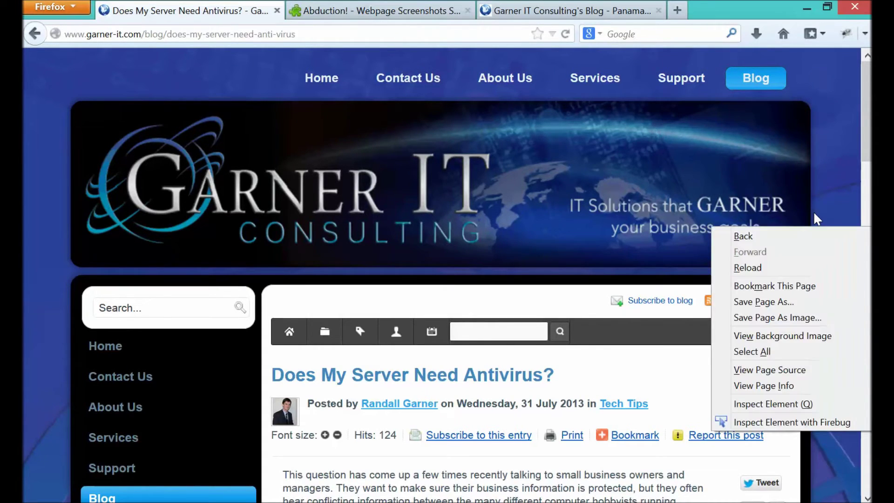
{"action": "left_click", "coordinate": [777, 317]}
{"action": "scroll", "coordinate": [671, 313], "scroll_direction": "down", "scroll_amount": 20}
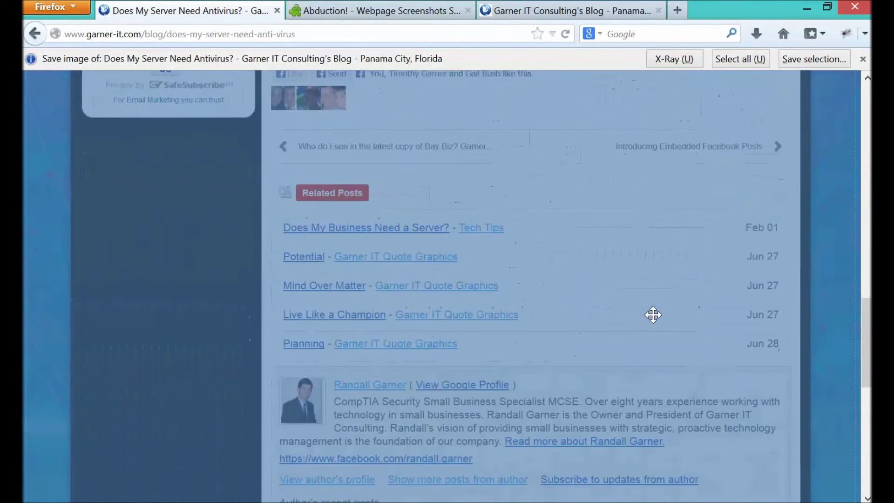
{"action": "scroll", "coordinate": [654, 315], "scroll_direction": "up", "scroll_amount": 20}
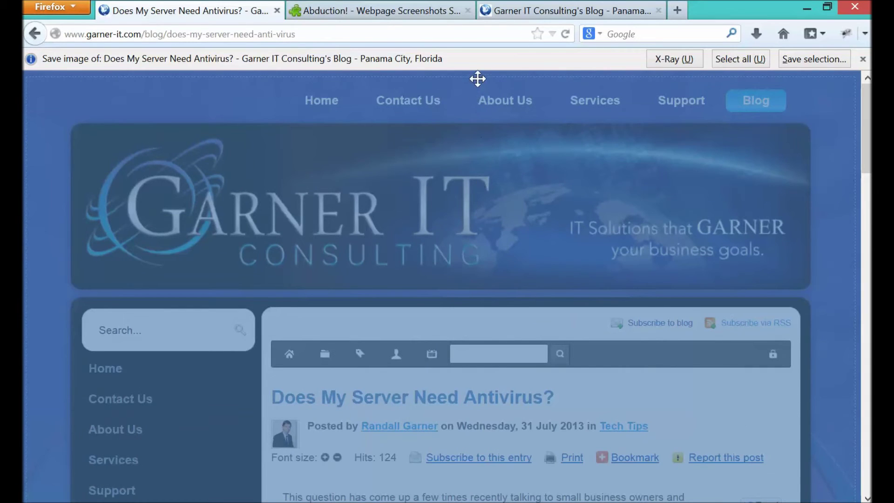
{"action": "left_click_drag", "start_coordinate": [479, 73], "coordinate": [754, 145]}
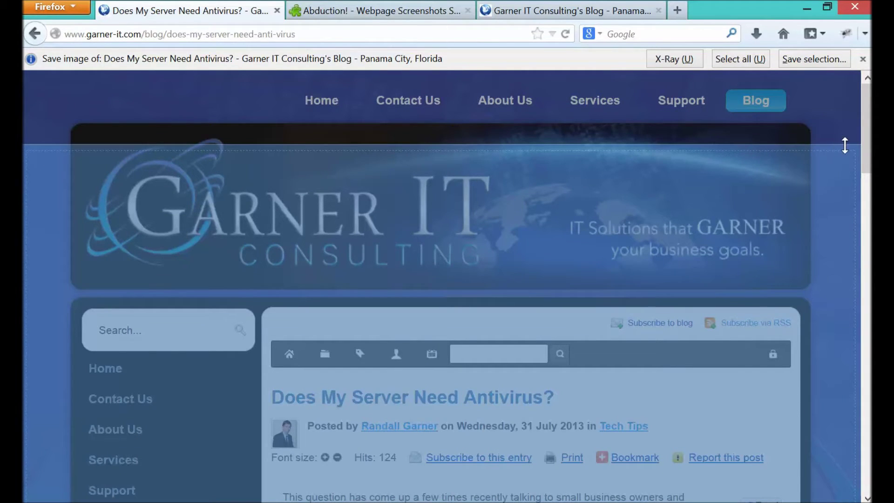
{"action": "left_click_drag", "start_coordinate": [856, 150], "coordinate": [521, 281]}
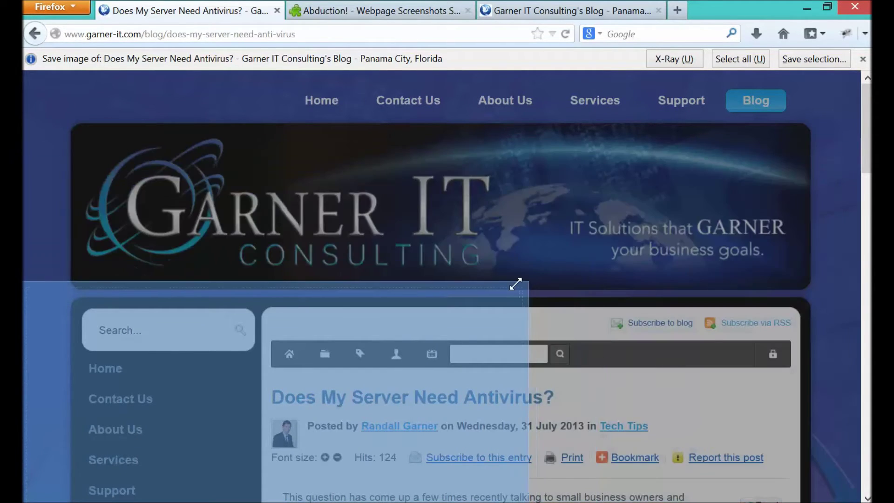
{"action": "left_click", "coordinate": [863, 59]}
- Start a new Abduction! capture over the article and stretch its area over the text and sidebar
{"action": "scroll", "coordinate": [748, 174], "scroll_direction": "down", "scroll_amount": 7}
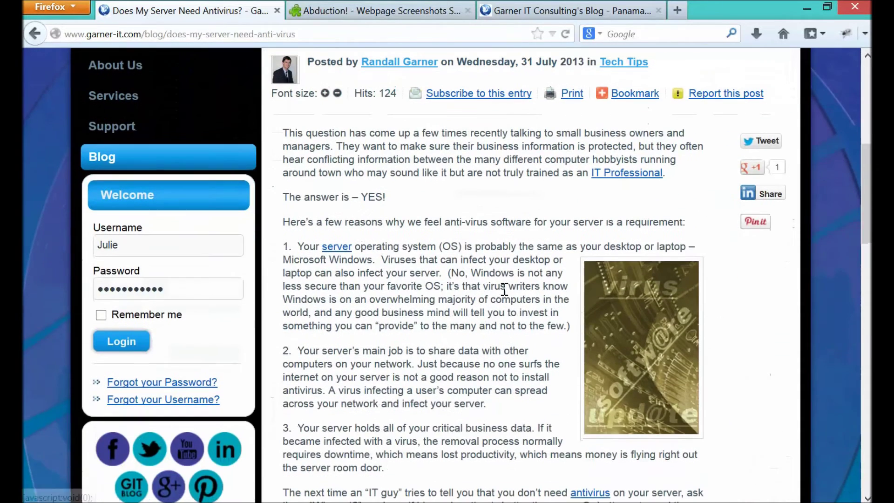
{"action": "right_click", "coordinate": [379, 277]}
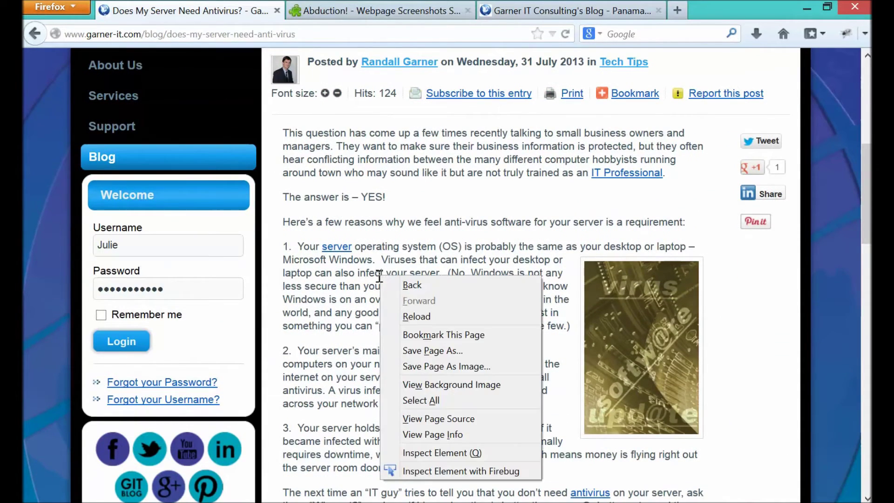
{"action": "left_click", "coordinate": [438, 371]}
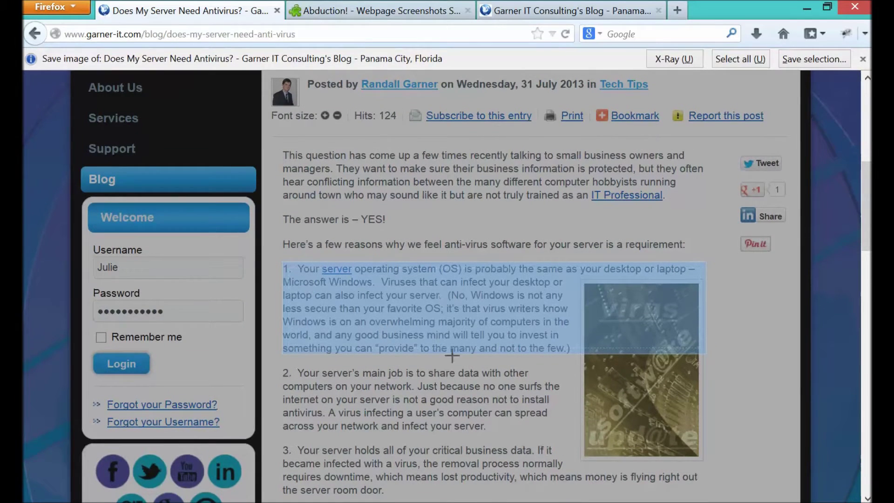
{"action": "left_click_drag", "start_coordinate": [363, 264], "coordinate": [366, 148]}
{"action": "left_click_drag", "start_coordinate": [376, 355], "coordinate": [379, 488]}
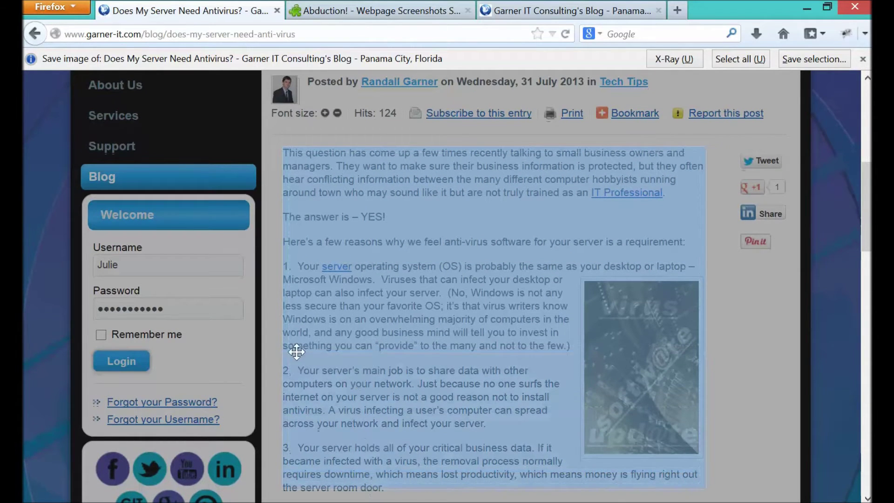
{"action": "left_click_drag", "start_coordinate": [283, 349], "coordinate": [211, 347]}
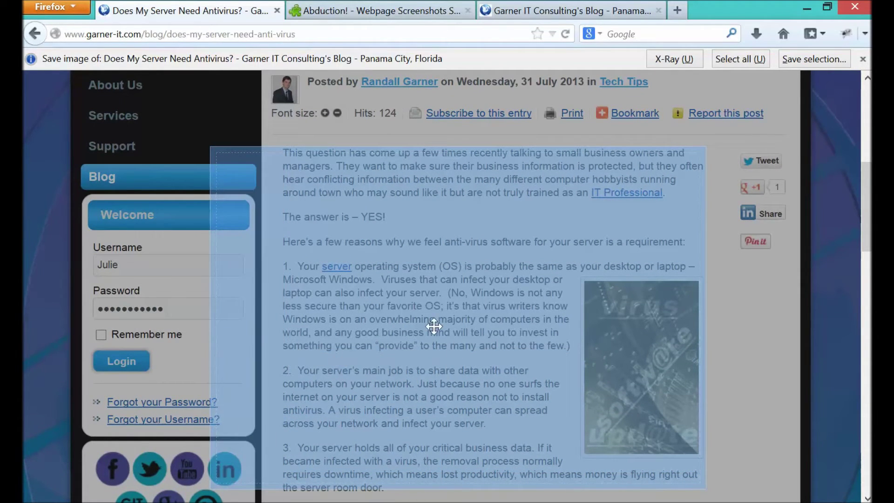
- Redraw the capture area from the page's top-left corner across the whole page
{"action": "scroll", "coordinate": [391, 333], "scroll_direction": "up", "scroll_amount": 7}
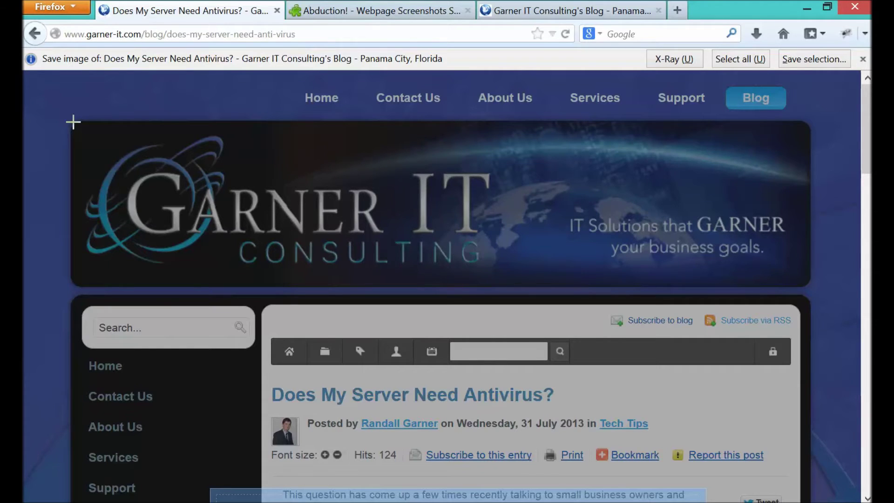
{"action": "left_click_drag", "start_coordinate": [25, 72], "coordinate": [862, 421]}
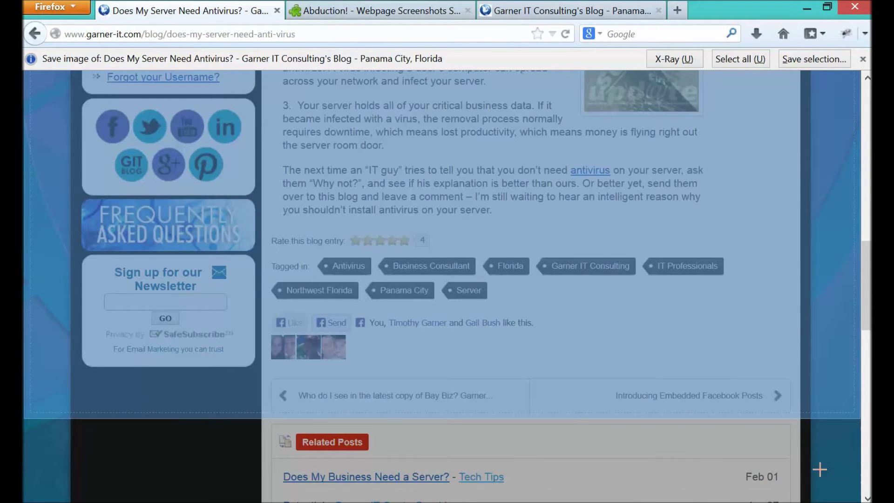
{"action": "scroll", "coordinate": [798, 470], "scroll_direction": "up", "scroll_amount": 10}
{"action": "scroll", "coordinate": [800, 467], "scroll_direction": "up", "scroll_amount": 5}
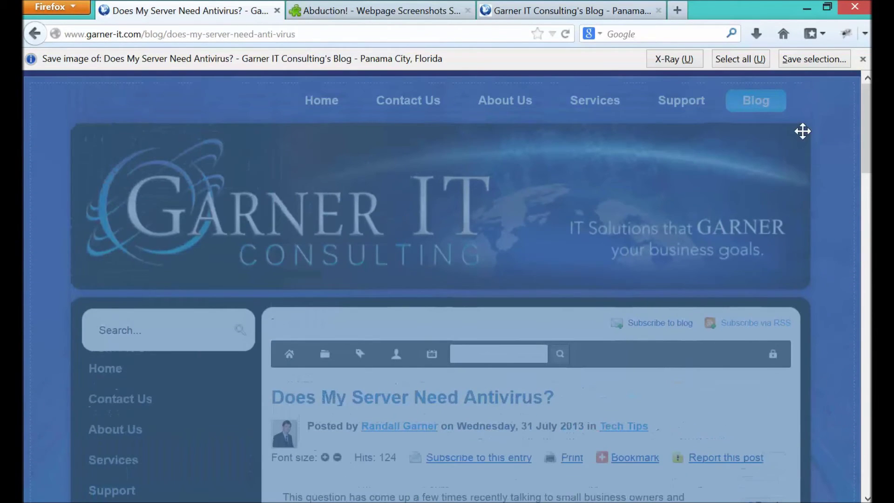
- Save the selection to the Desktop as 'Does My Server Need Antivirus.png', replacing the existing file
{"action": "left_click", "coordinate": [814, 59]}
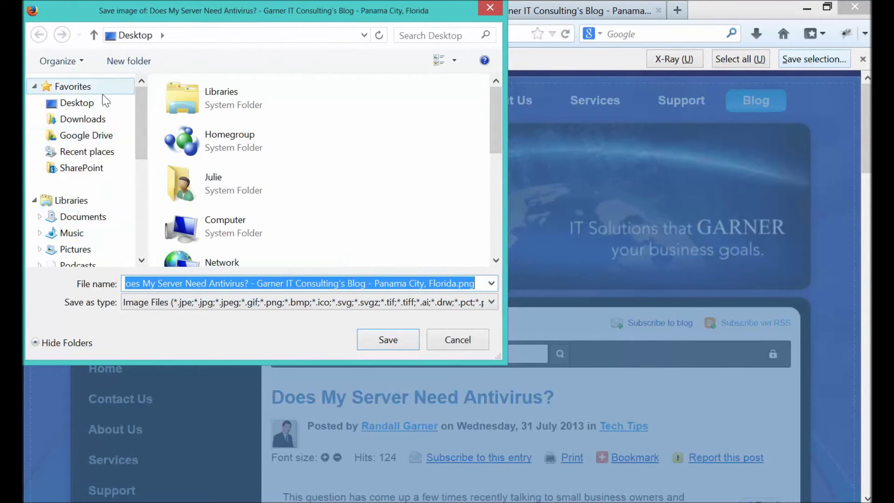
{"action": "left_click", "coordinate": [112, 103]}
{"action": "left_click", "coordinate": [256, 289]}
{"action": "left_click", "coordinate": [252, 285]}
{"action": "left_click_drag", "start_coordinate": [256, 283], "coordinate": [471, 284]}
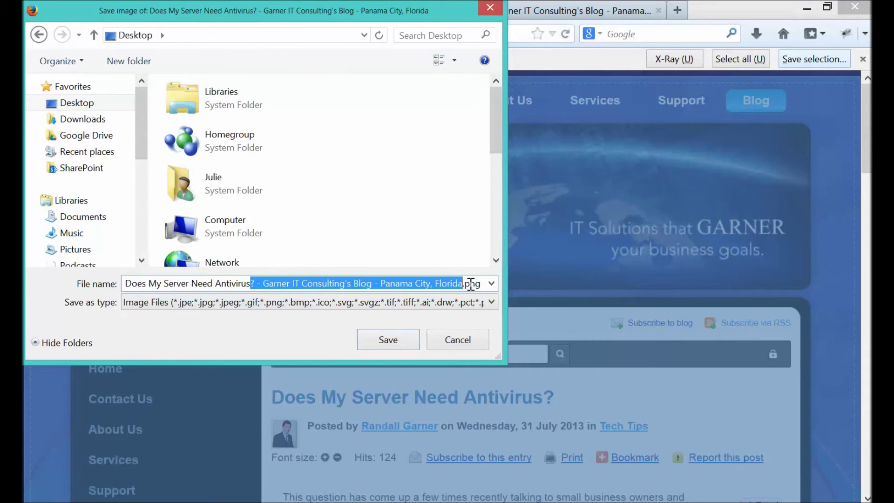
{"action": "key", "text": "Delete"}
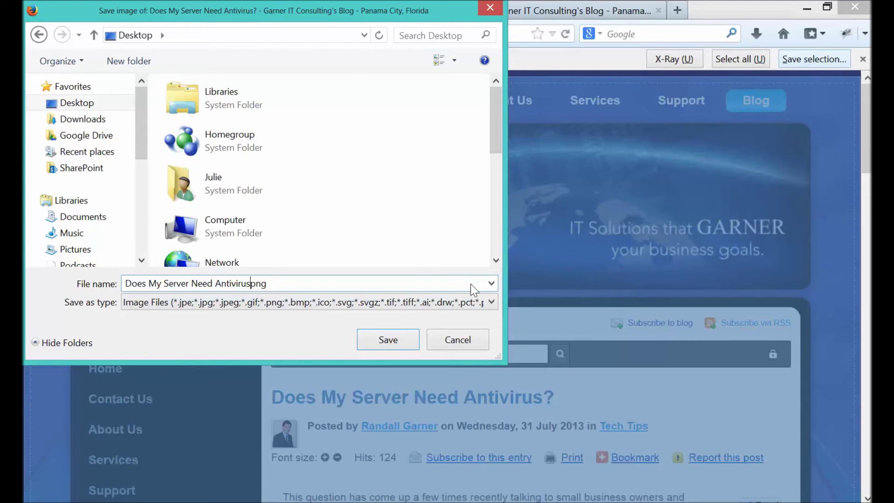
{"action": "type", "text": "."}
{"action": "key", "text": "Return"}
{"action": "left_click", "coordinate": [490, 269]}
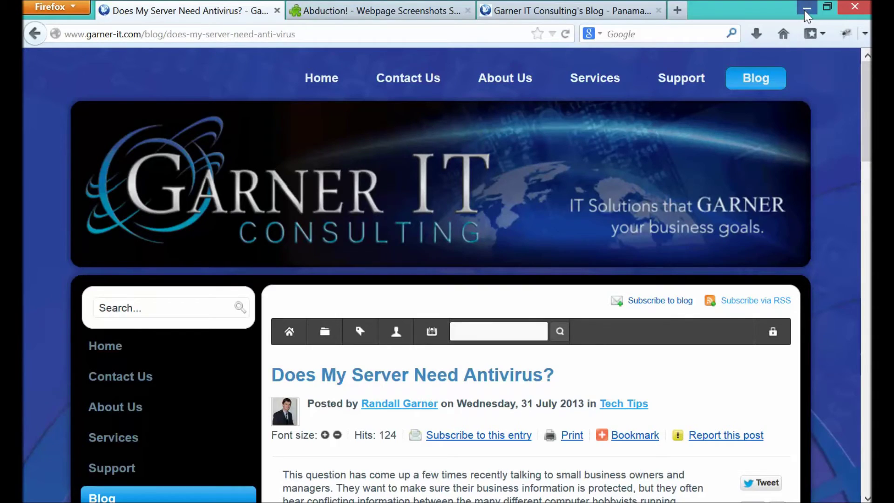
- View the saved screenshot from the desktop in Windows Photo Viewer, then close it and return to Firefox
{"action": "left_click", "coordinate": [806, 8]}
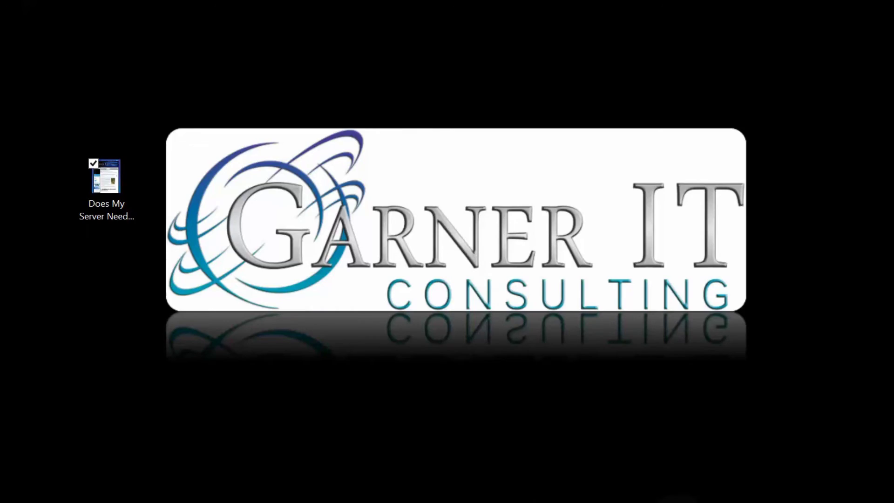
{"action": "key", "text": "Return"}
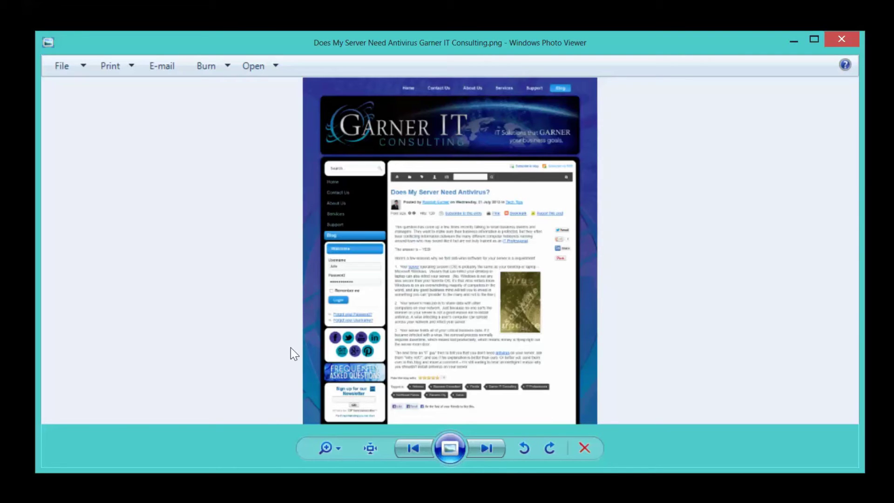
{"action": "left_click", "coordinate": [788, 41]}
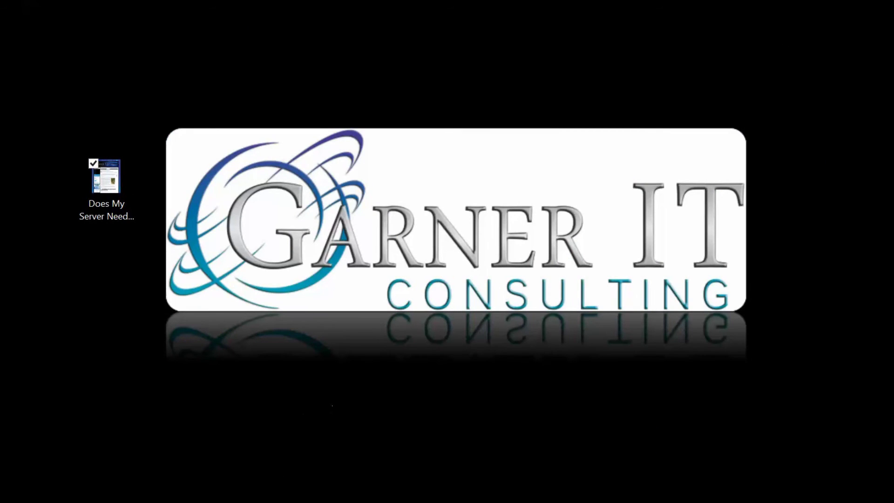
{"action": "key", "text": "alt+Tab"}
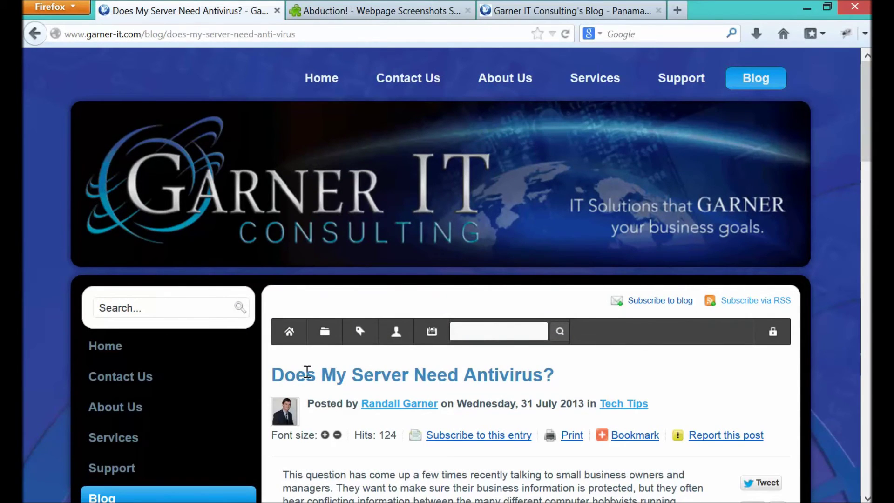
- Go to the Garner IT Consulting's Blog tab and scroll down to 'How to Save a Wet Cell Phone'
{"action": "scroll", "coordinate": [311, 370], "scroll_direction": "down", "scroll_amount": 1}
{"action": "scroll", "coordinate": [312, 369], "scroll_direction": "down", "scroll_amount": 2}
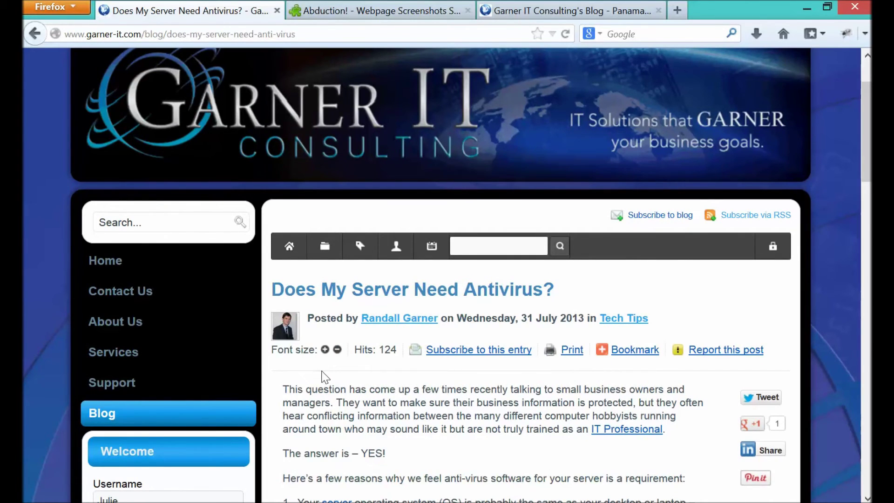
{"action": "left_click", "coordinate": [326, 10]}
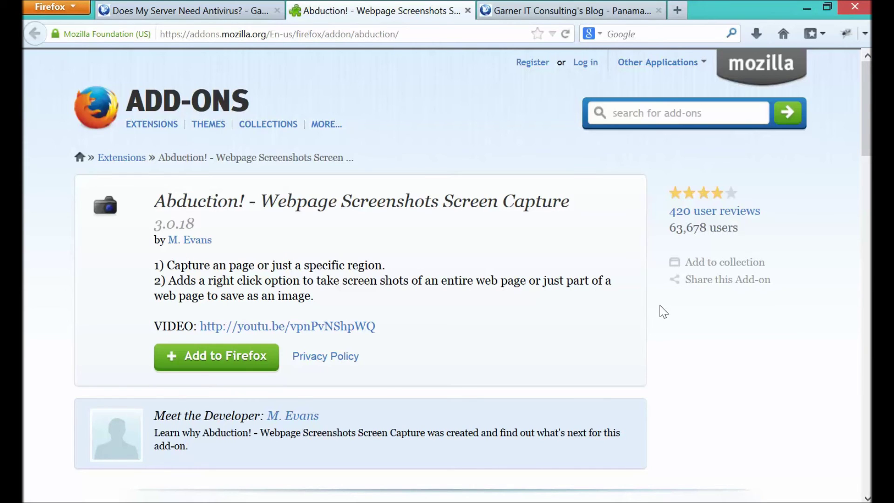
{"action": "left_click", "coordinate": [524, 14]}
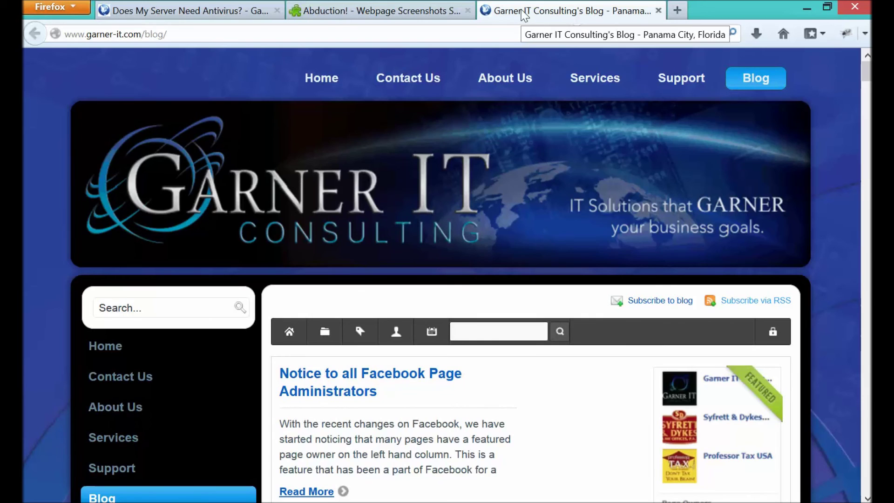
{"action": "scroll", "coordinate": [429, 309], "scroll_direction": "down", "scroll_amount": 10}
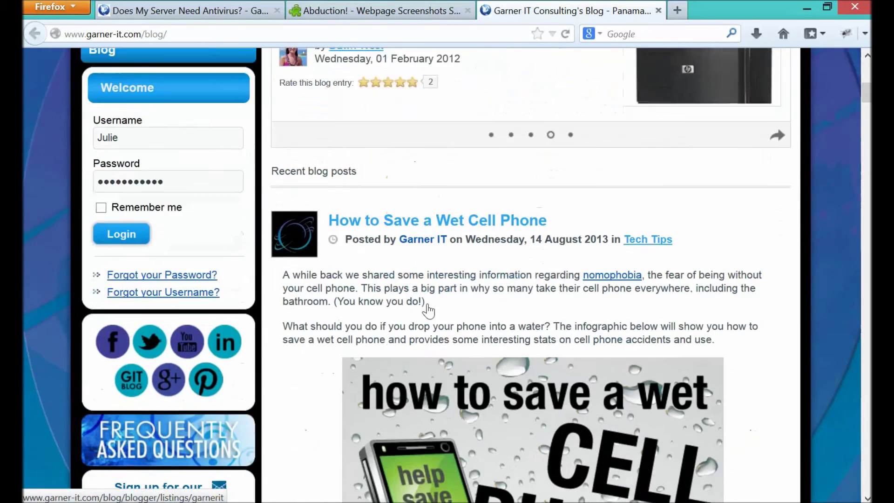
{"action": "scroll", "coordinate": [429, 309], "scroll_direction": "down", "scroll_amount": 3}
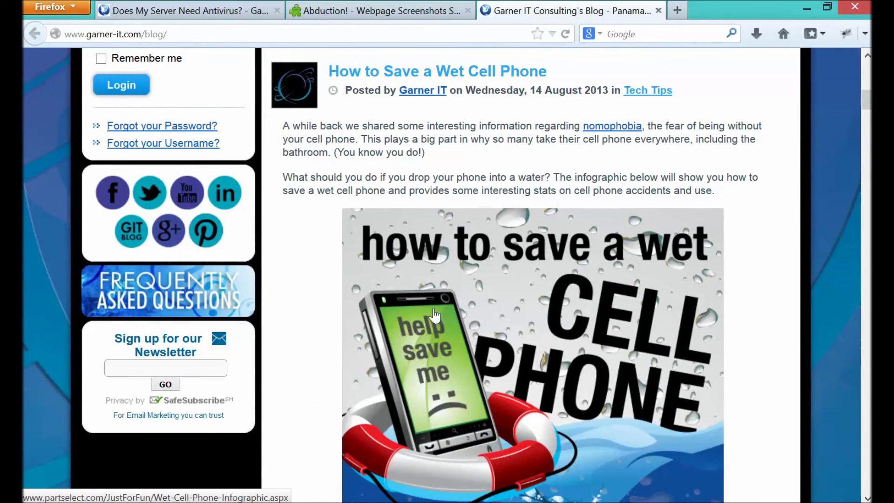